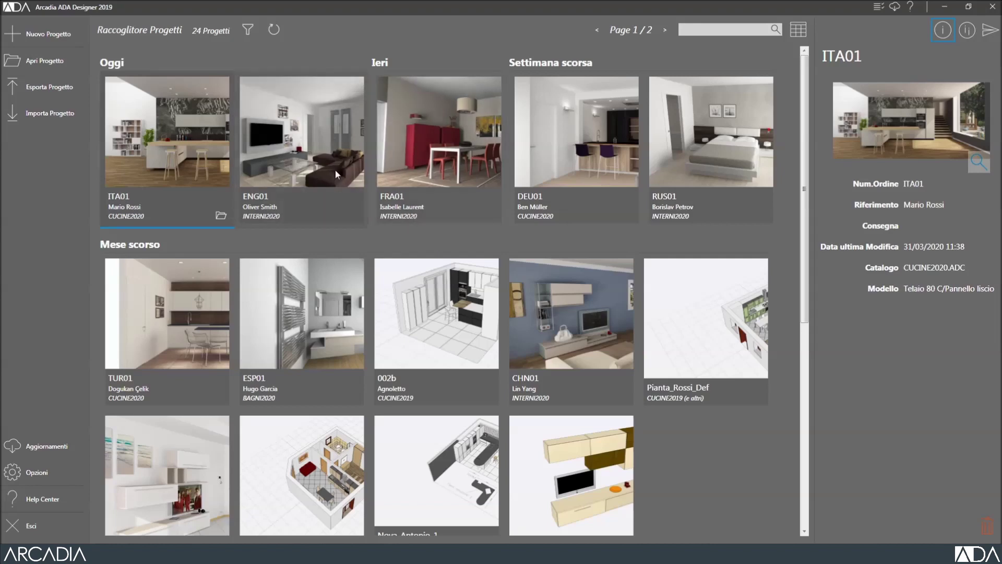
Browse the project collection one project at a time from ENG01 to RUS01, viewing each summary.
mouse_move(142, 32)
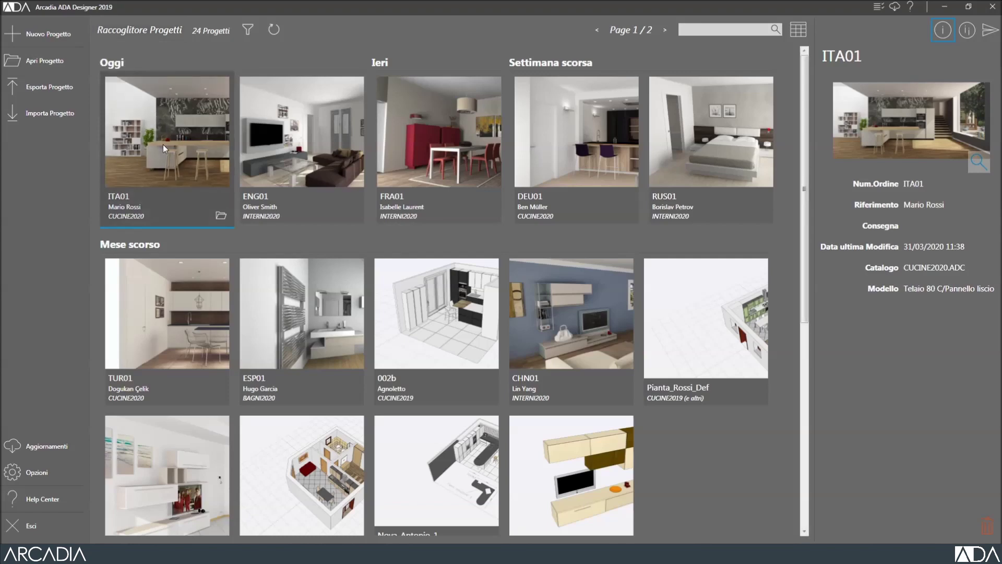
left_click(288, 133)
key("Right")
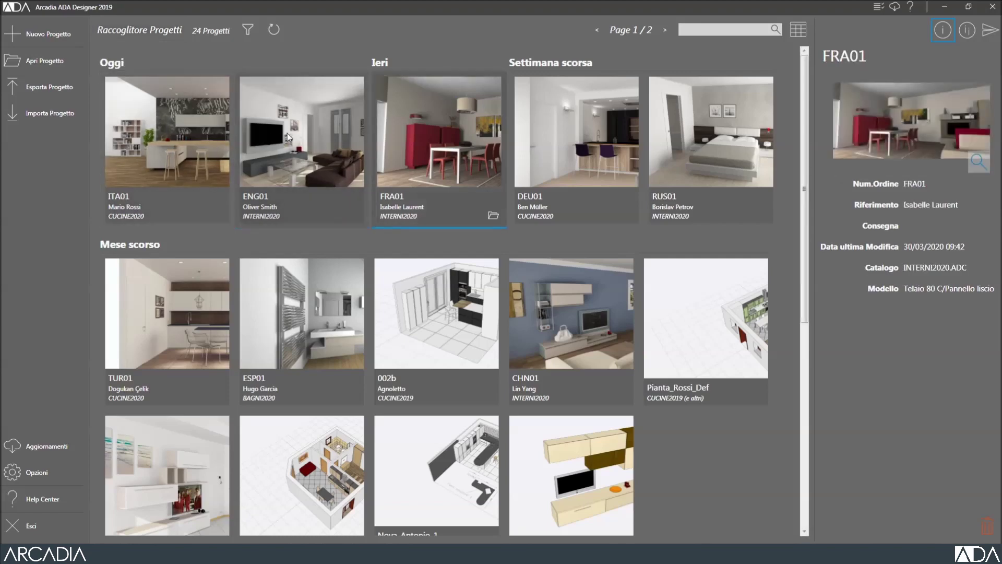
key("Right")
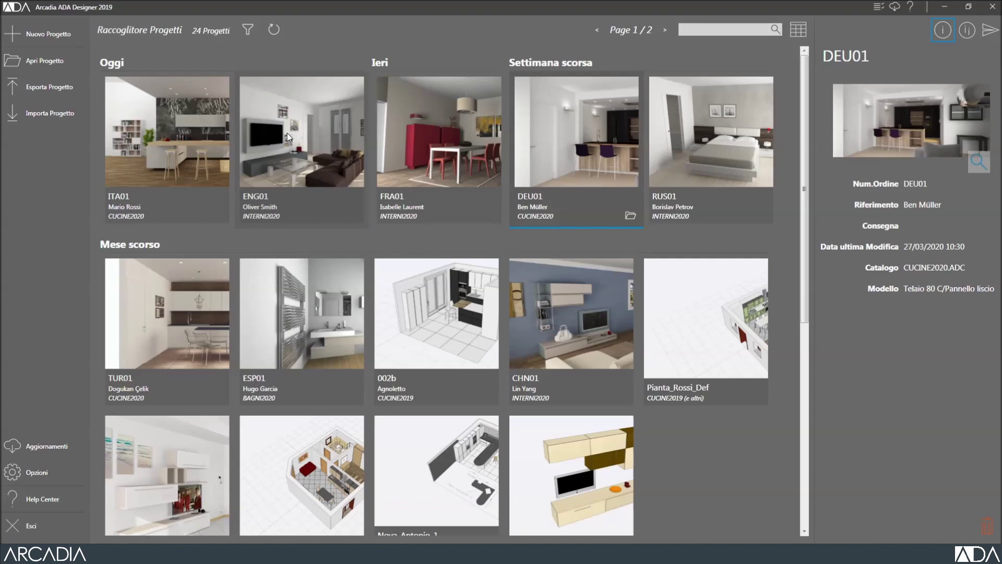
key("Right")
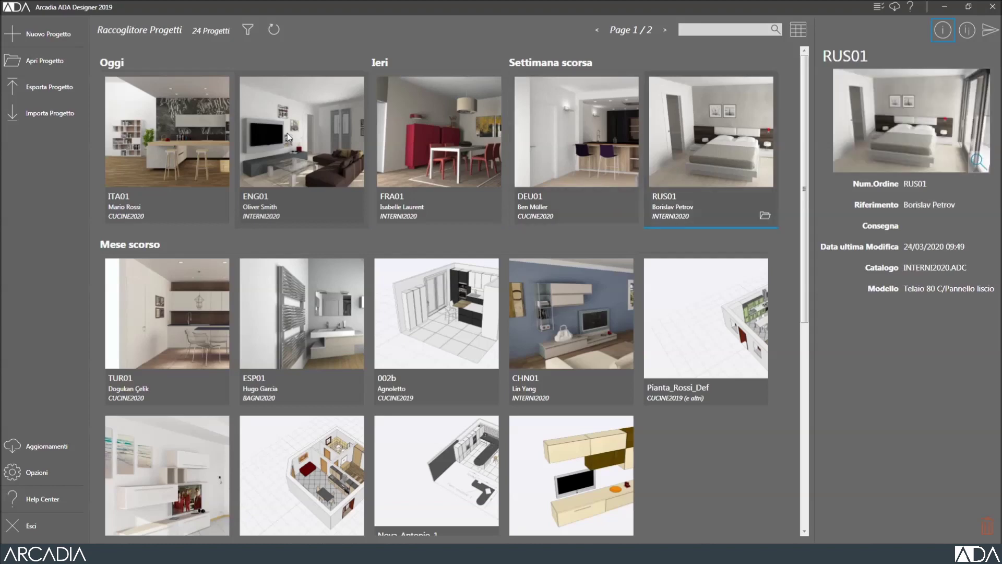
Select project ITA01, view its preview image enlarged, and close the enlargement.
left_click(182, 156)
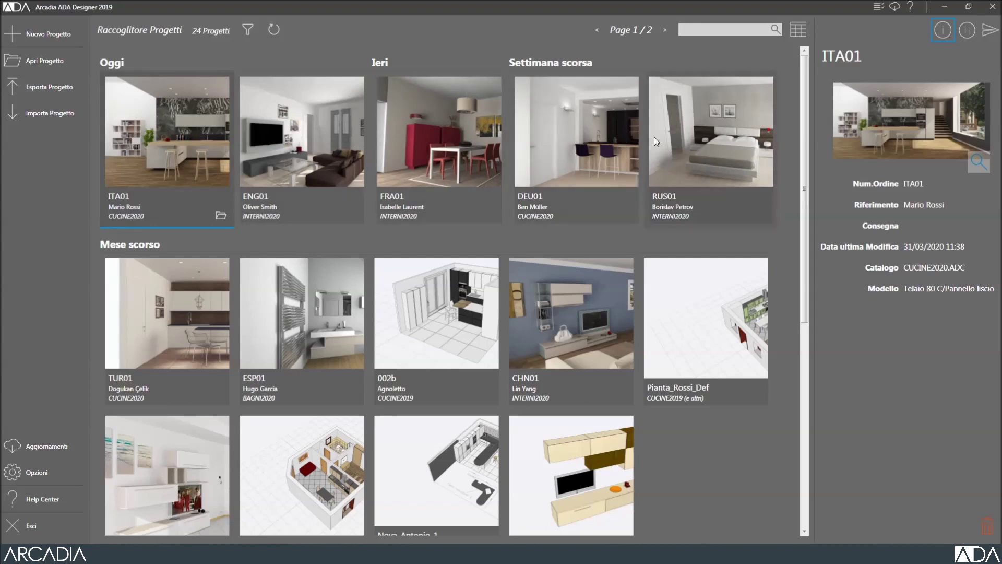
left_click(978, 168)
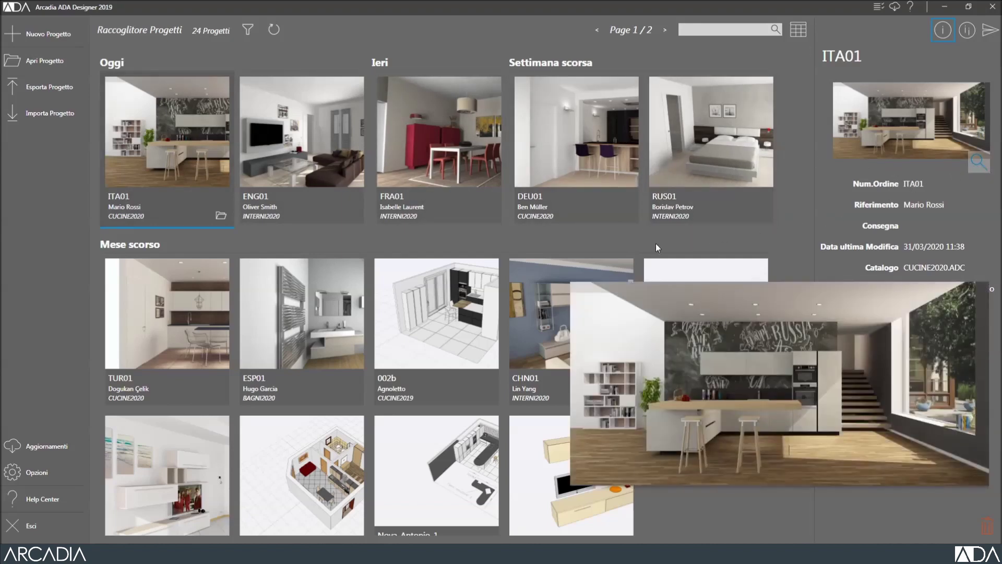
left_click(546, 243)
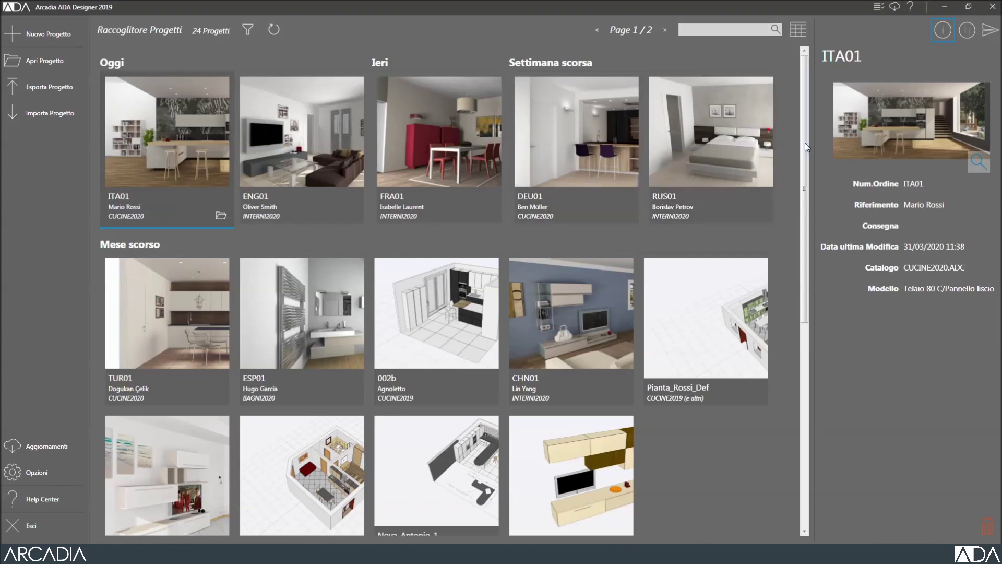
Look through the older projects and the second page of the collection, and return to the start of page 1.
left_click_drag(805, 143, 792, 368)
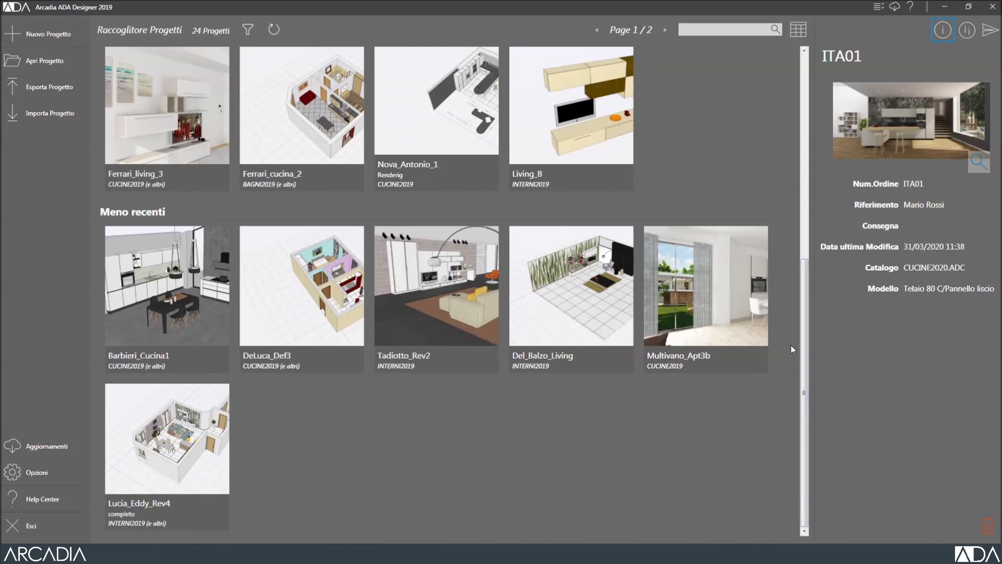
left_click(665, 31)
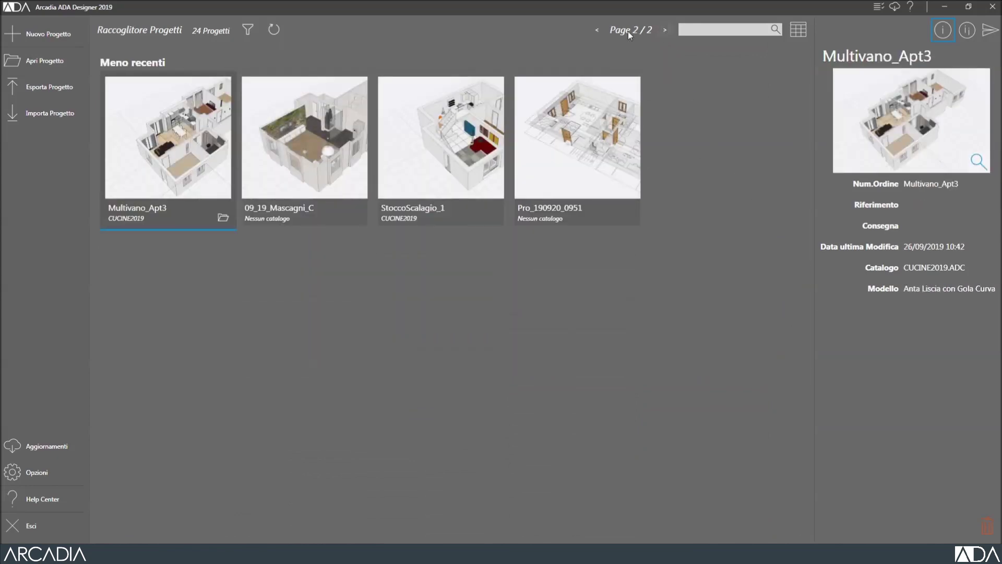
left_click(597, 30)
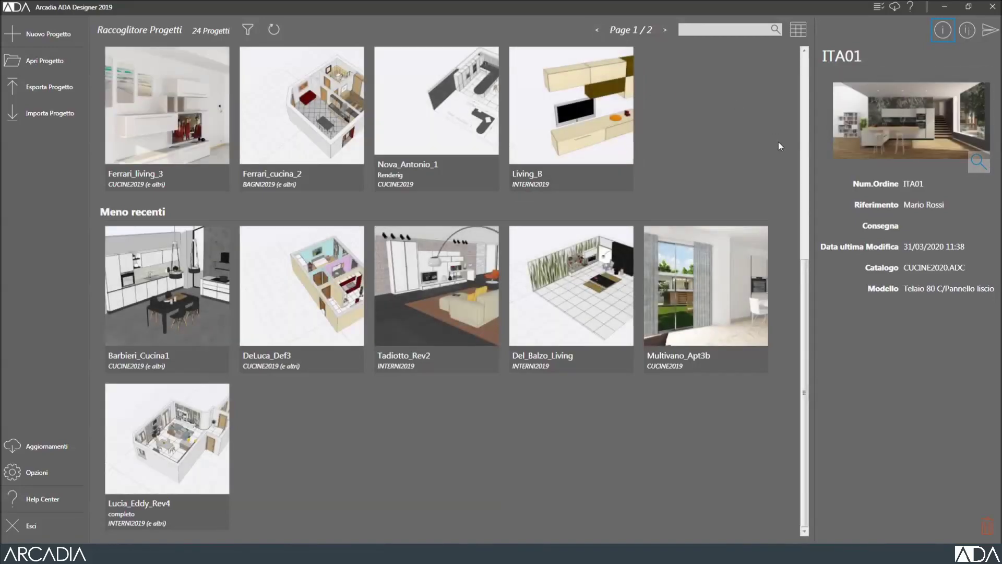
left_click_drag(800, 281, 804, 44)
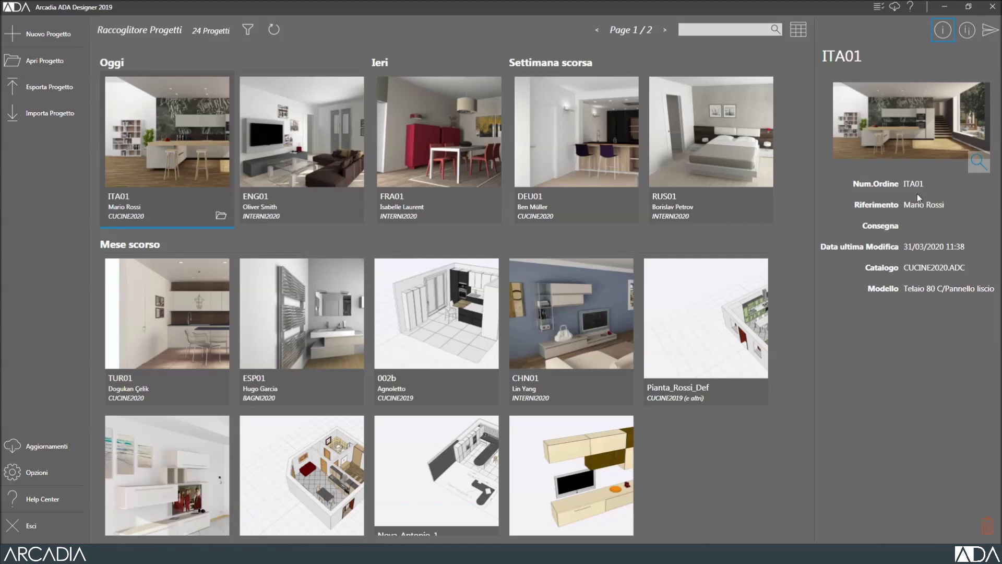
View the full header, client and sales data of project ITA01, and return to the summary information.
left_click(967, 31)
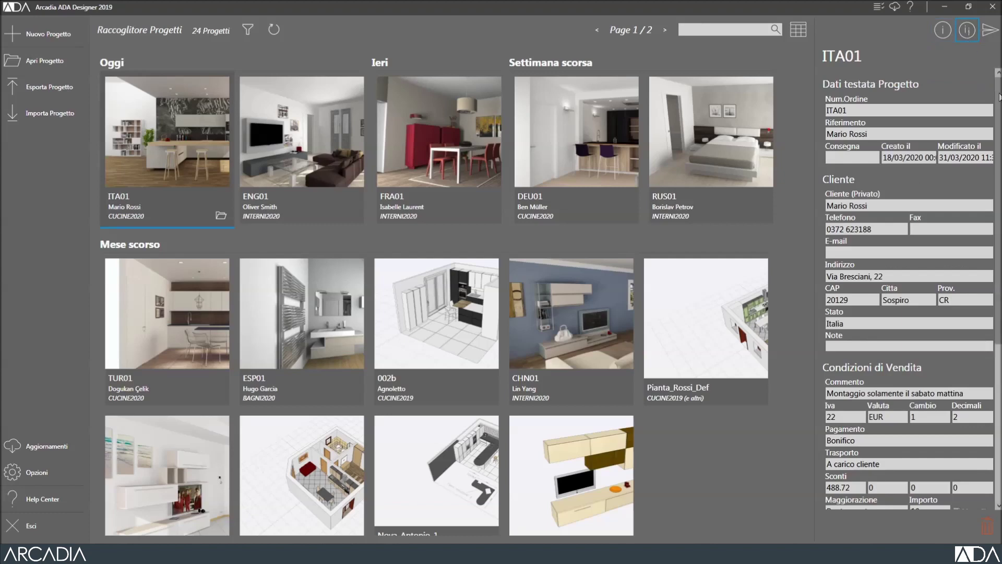
mouse_move(1000, 97)
left_mouse_down()
mouse_move(1000, 164)
mouse_move(1000, 97)
left_mouse_up()
left_click(943, 30)
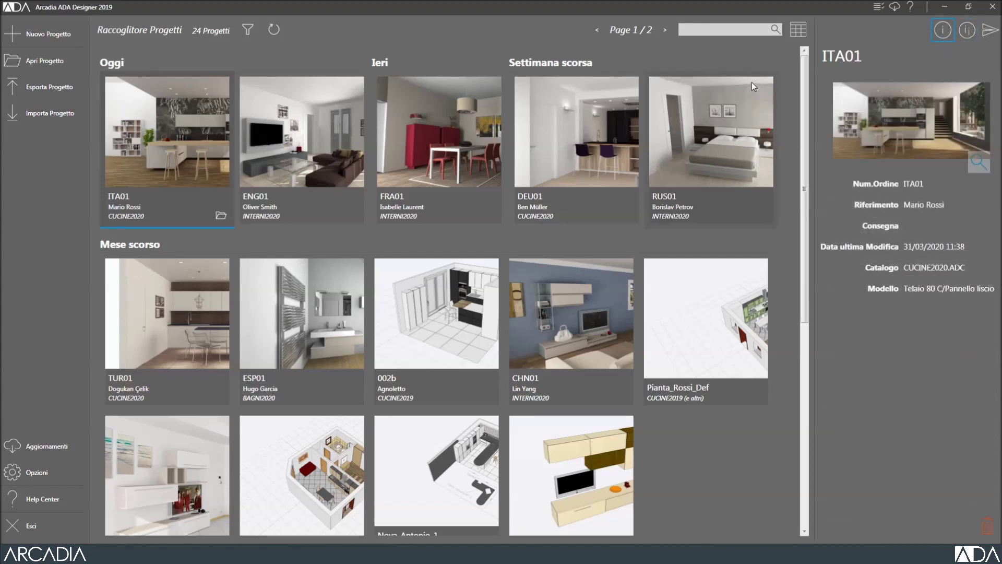
Show the projects as a table and step through the rows from FRA01 to 002b, ending on ESP01.
left_click(794, 30)
left_click(629, 100)
left_click(610, 110)
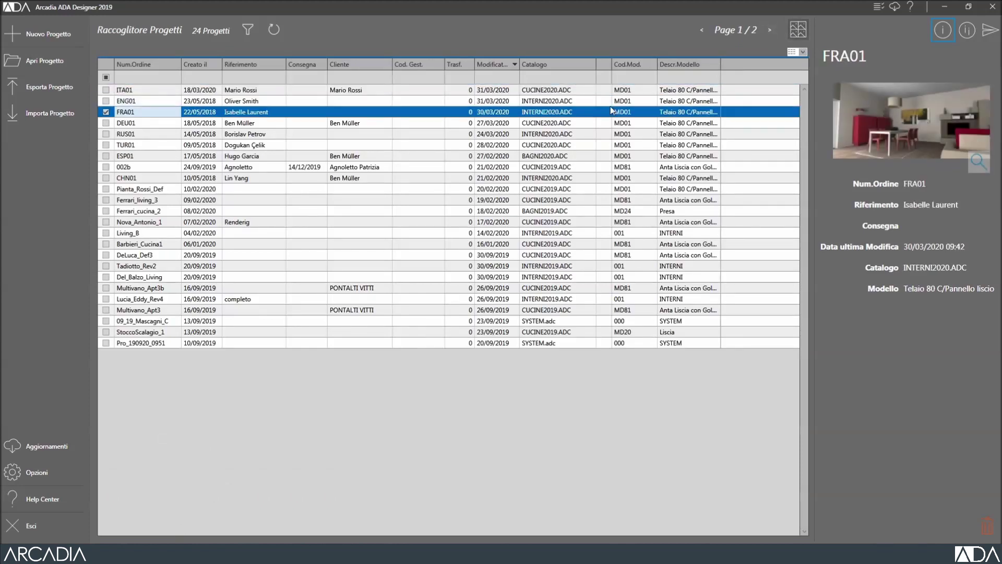
key("Down")
key("Down")
key("Down")
key("Down")
key("Down")
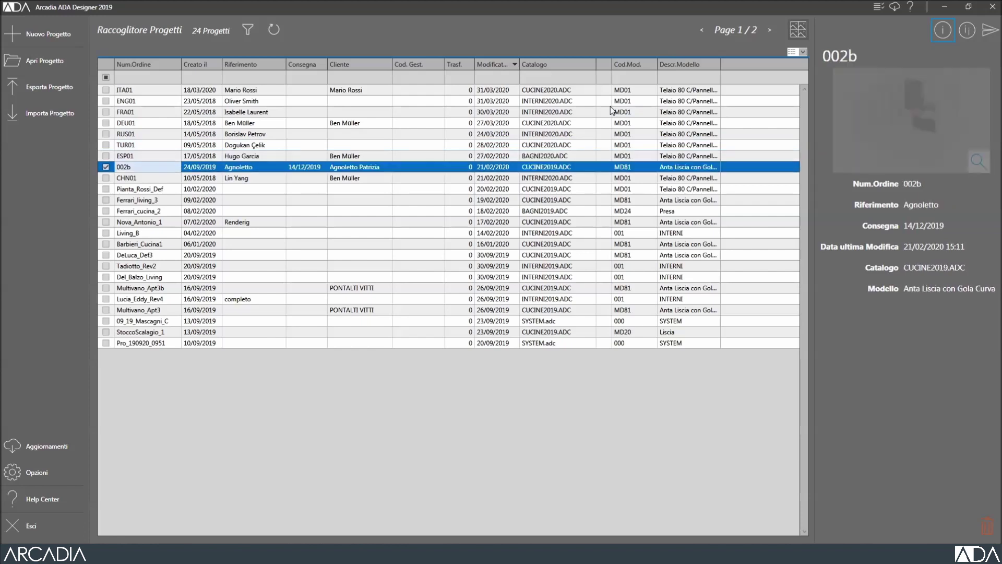
key("Up")
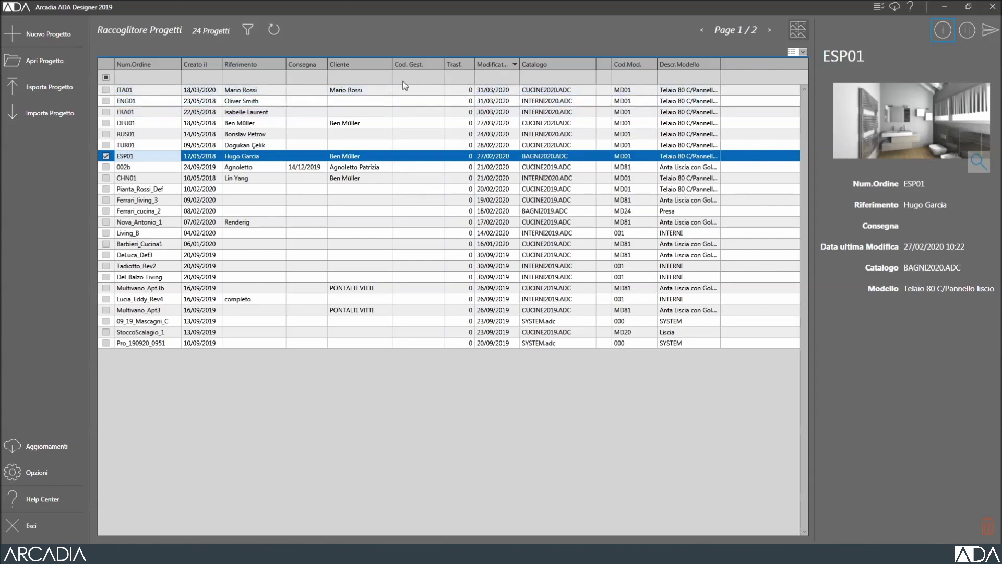
Filter the project table by the client's surname and select project Multivano_Apt3b.
left_click(373, 77)
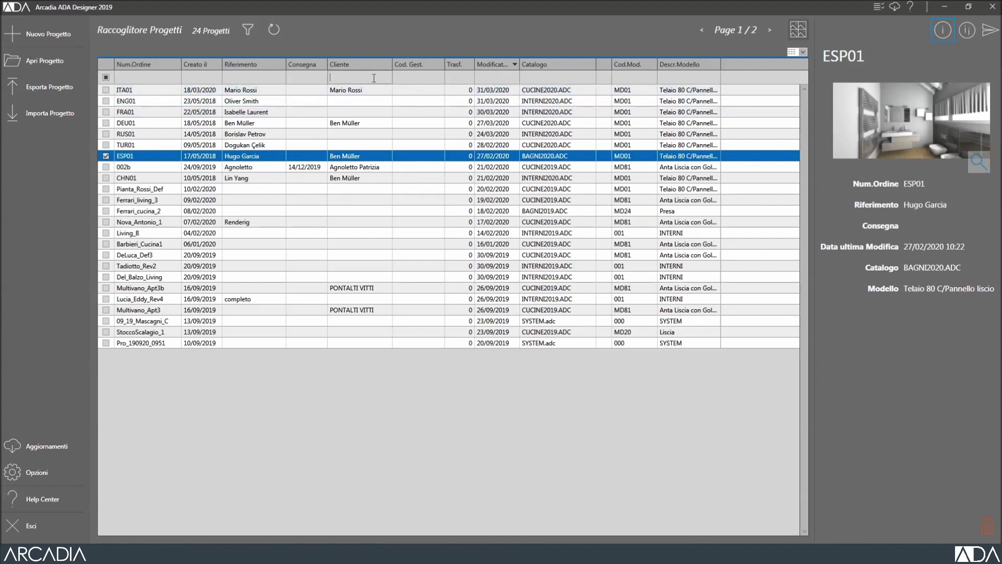
type("vitti")
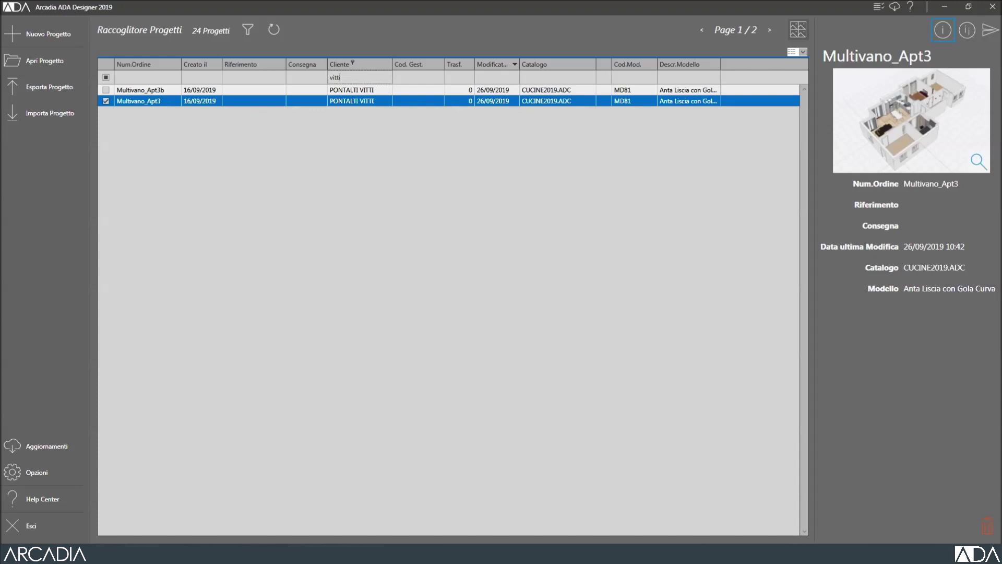
key("Down")
key("Down")
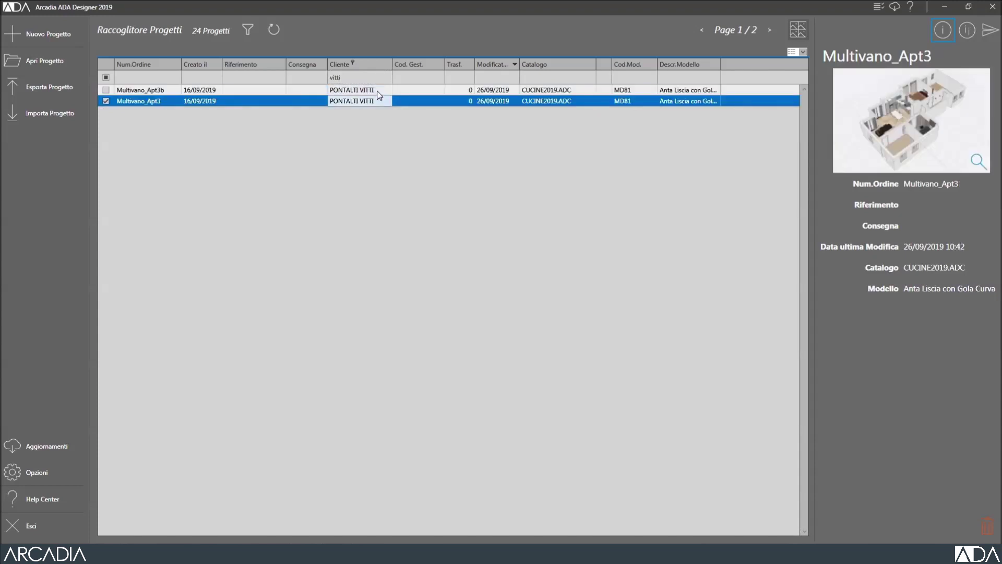
key("Up")
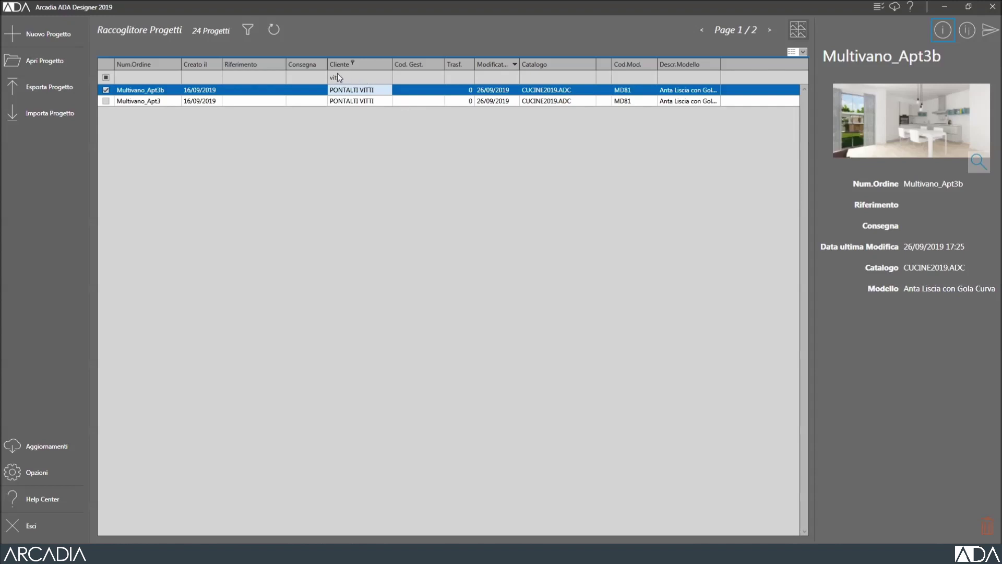
Clear the client filter from the project table.
left_click(358, 78)
key("BackSpace")
key("BackSpace")
key("BackSpace")
key("BackSpace")
key("BackSpace")
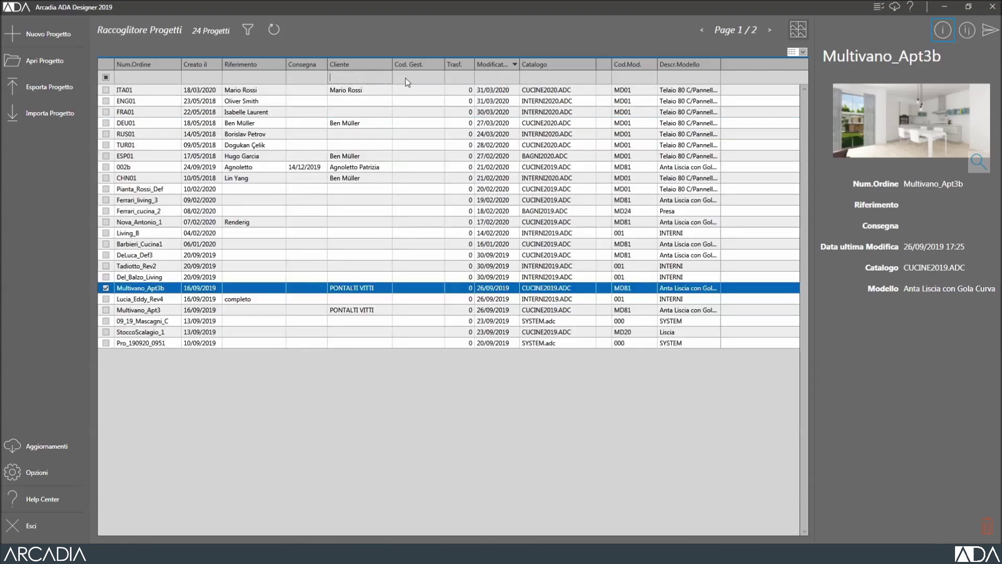
left_click(547, 76)
type("intern")
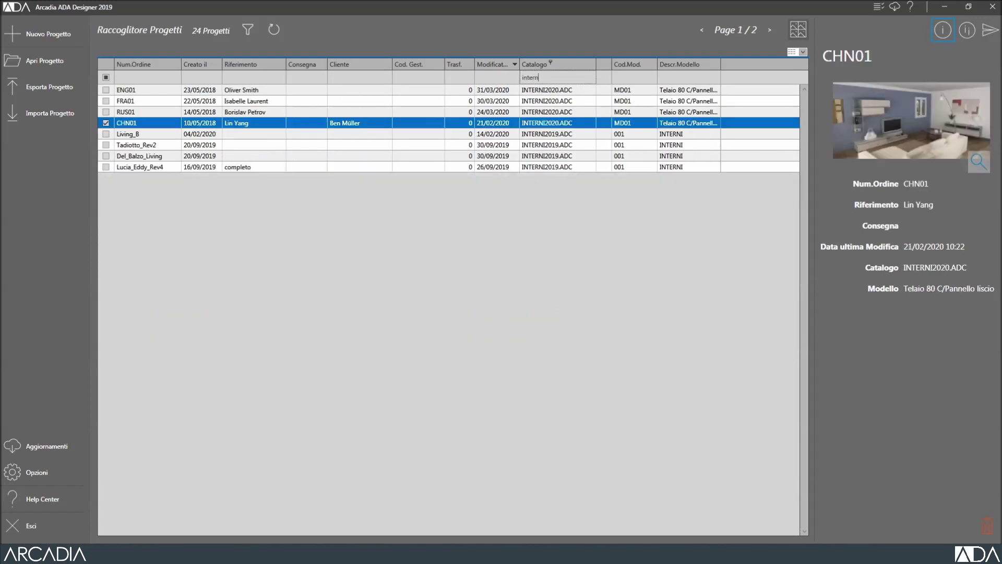
left_click(561, 167)
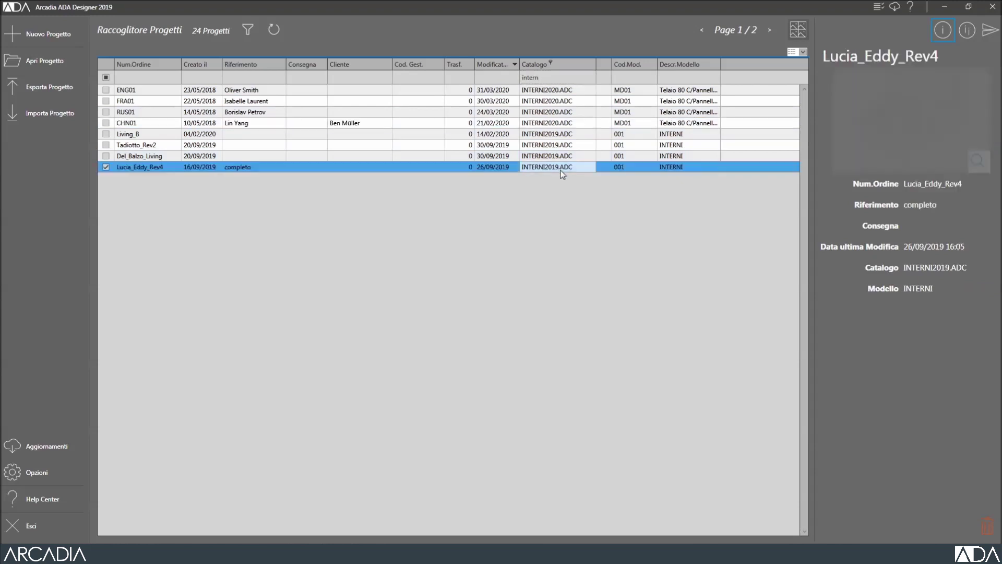
key("Up")
key("Up")
key("Up")
key("Up")
key("Up")
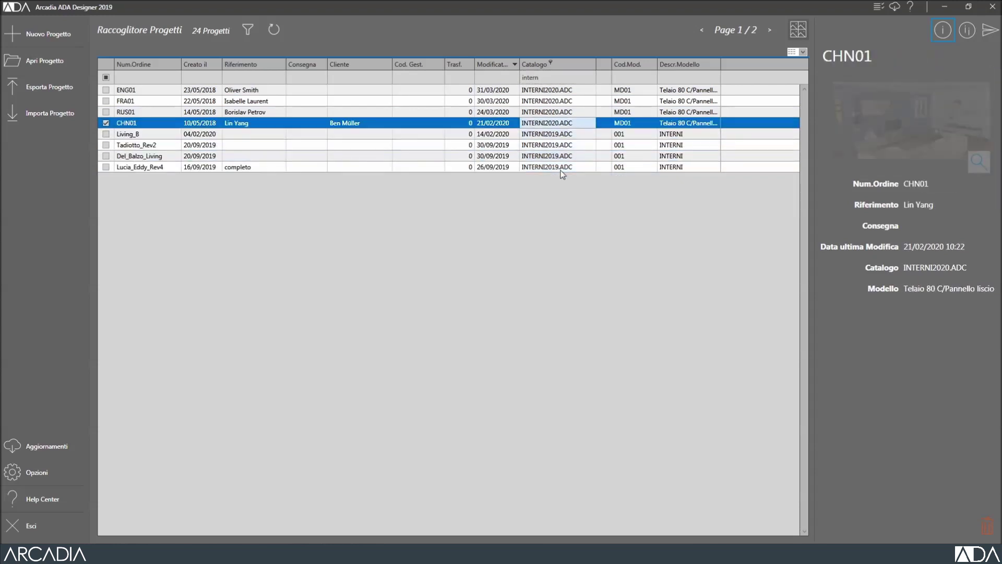
key("Up")
key("Up")
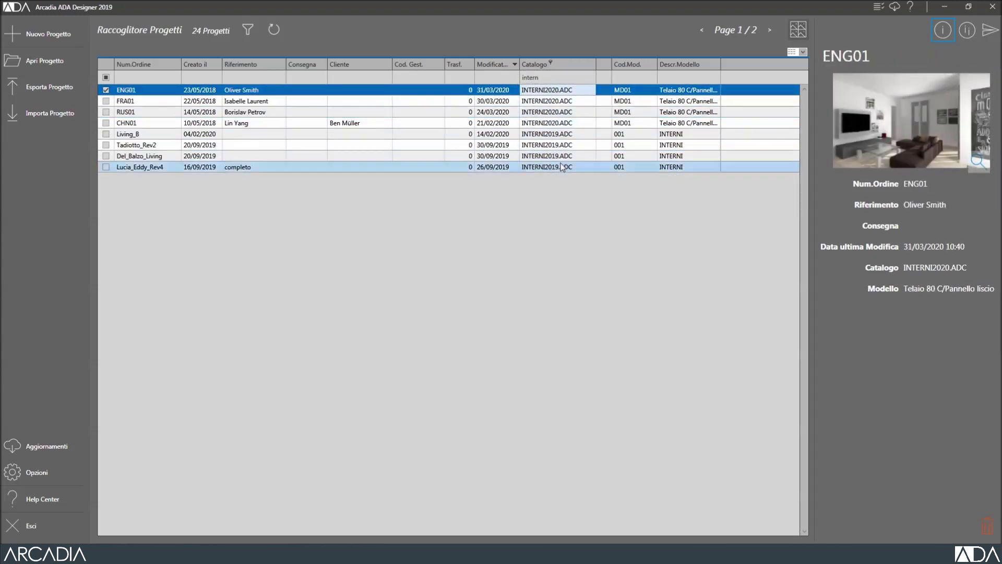
Clear the catalogue filter from the project table.
left_click(555, 78)
key("BackSpace")
key("BackSpace")
key("BackSpace")
key("BackSpace")
key("BackSpace")
key("BackSpace")
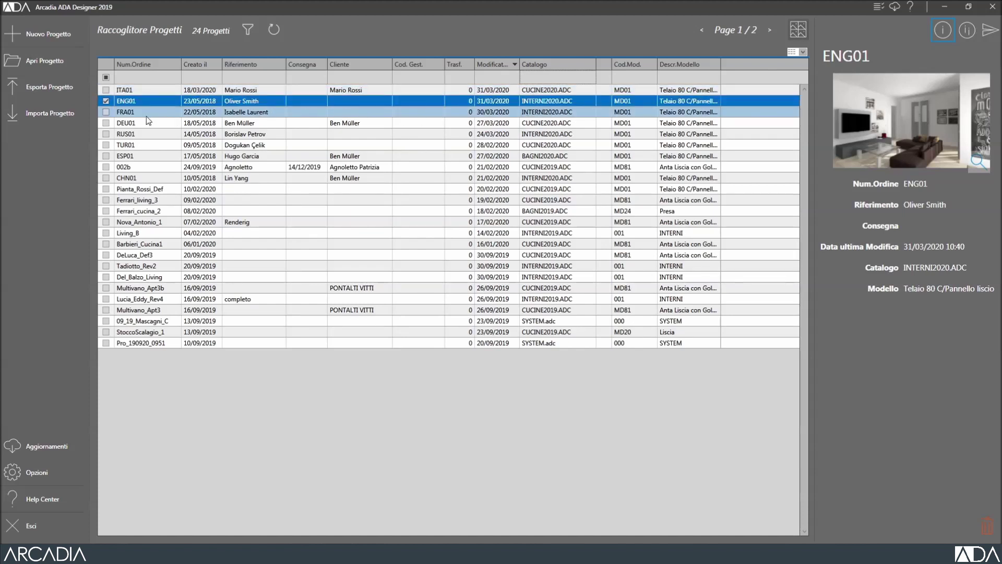
Add projects FRA01, DEU01 and RUS01 to the ENG01 selection and return to the thumbnail view.
left_click(106, 112)
left_click(106, 123)
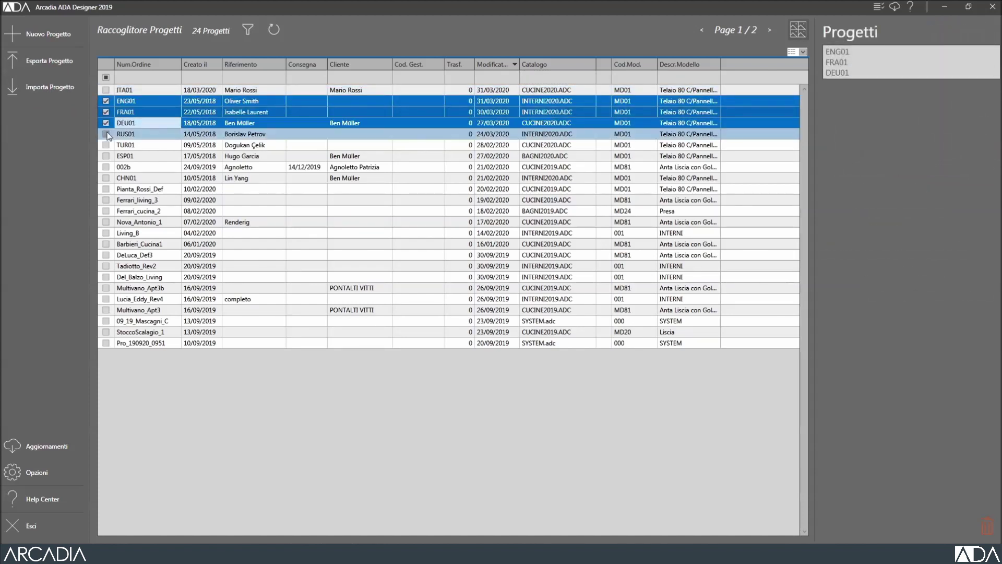
left_click(106, 134)
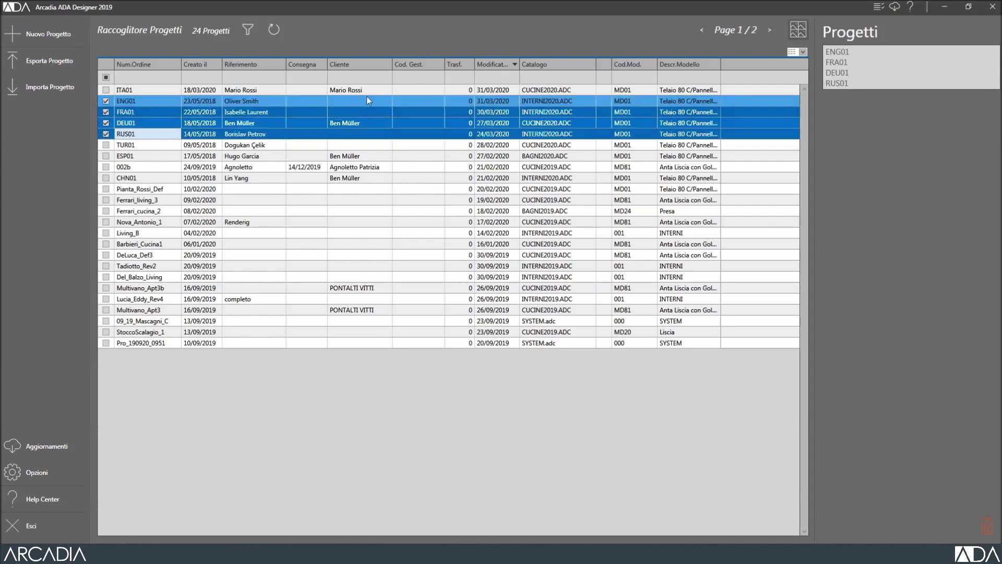
left_click(798, 30)
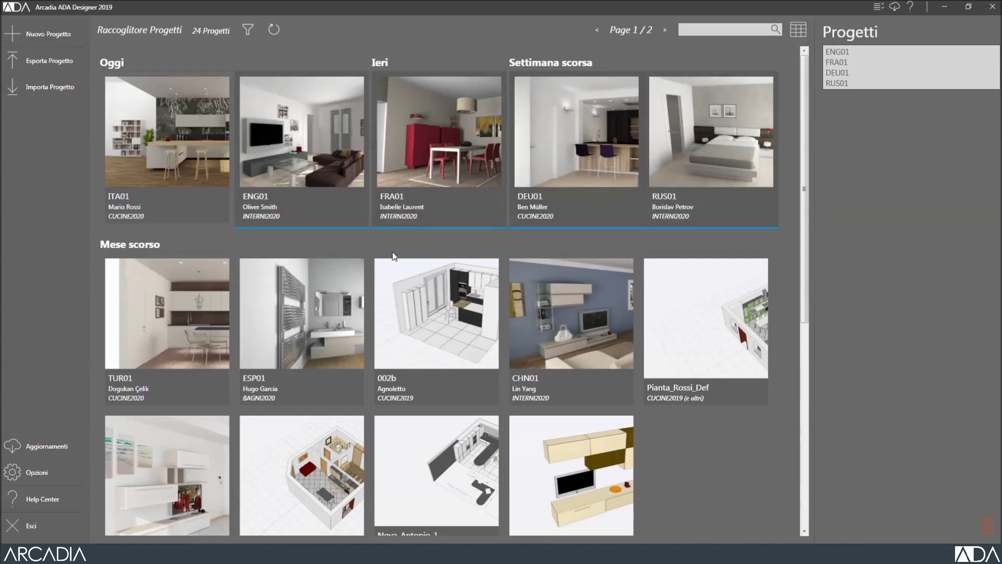
Select projects TUR01, ESP01 and 002b together, view their export options, and close them without exporting.
left_click(198, 311)
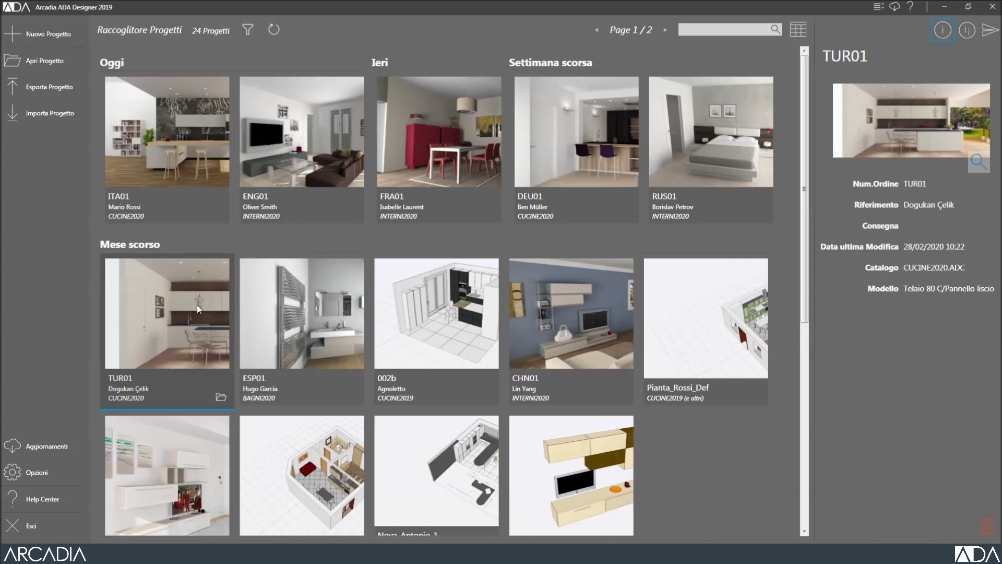
left_click(290, 316, "ctrl")
left_click(446, 309, "ctrl")
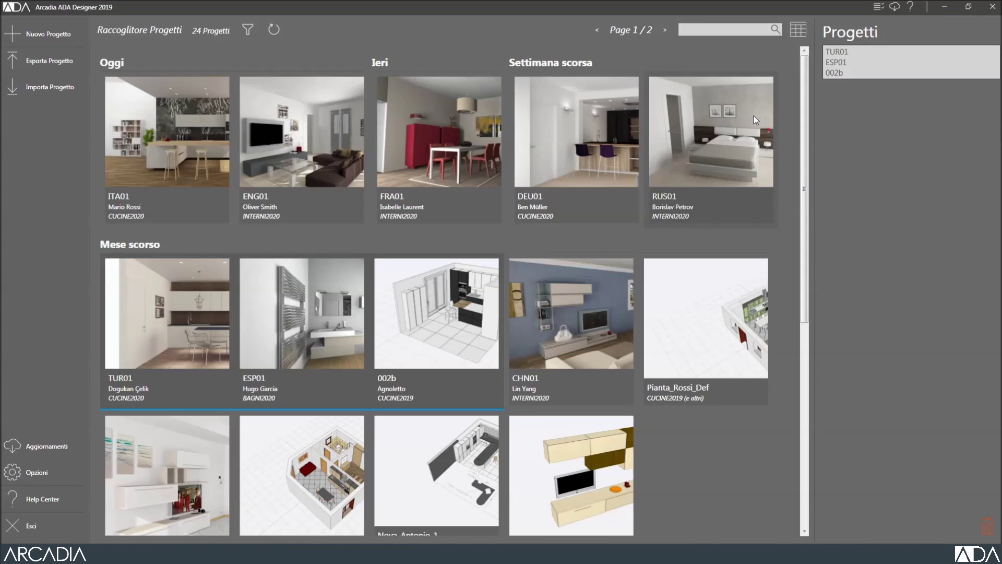
left_click(52, 61)
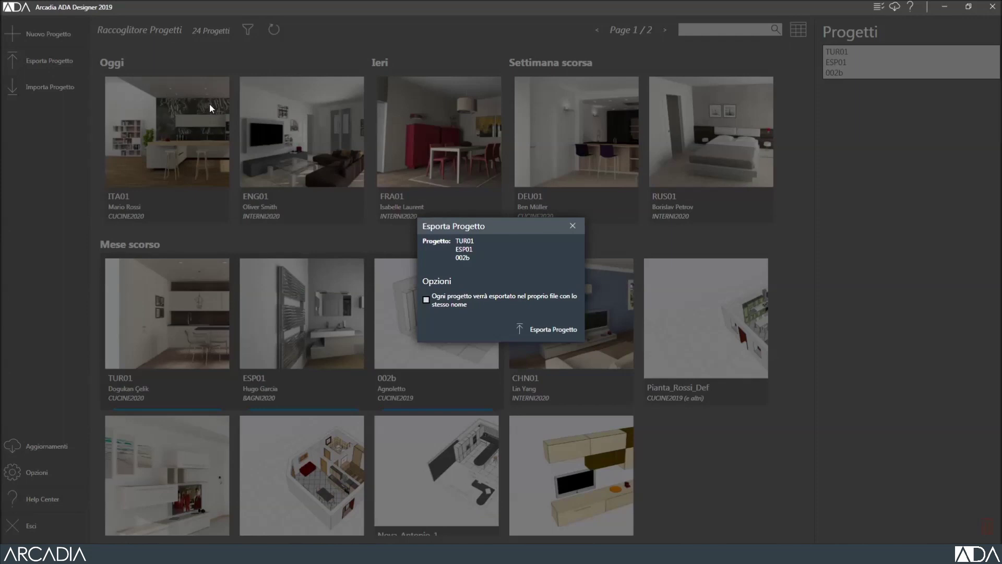
left_click(573, 226)
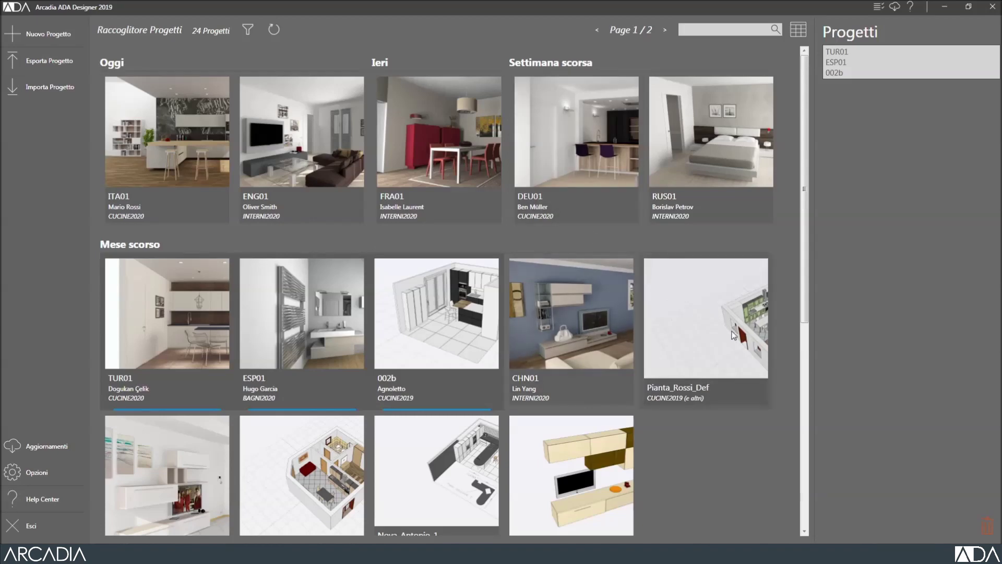
Delete the three selected projects TUR01, ESP01 and 002b from the collection.
left_click(988, 527)
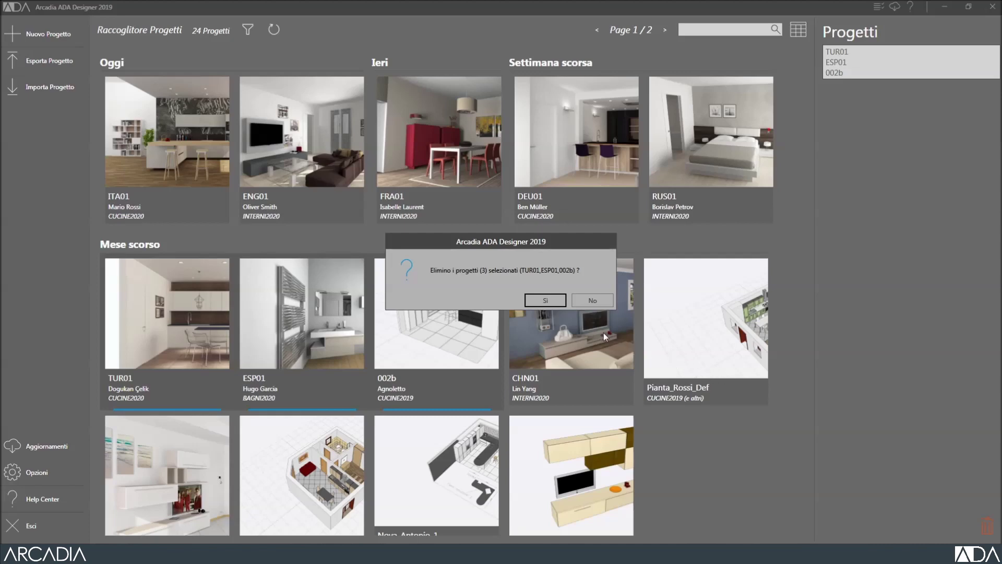
key("Delete")
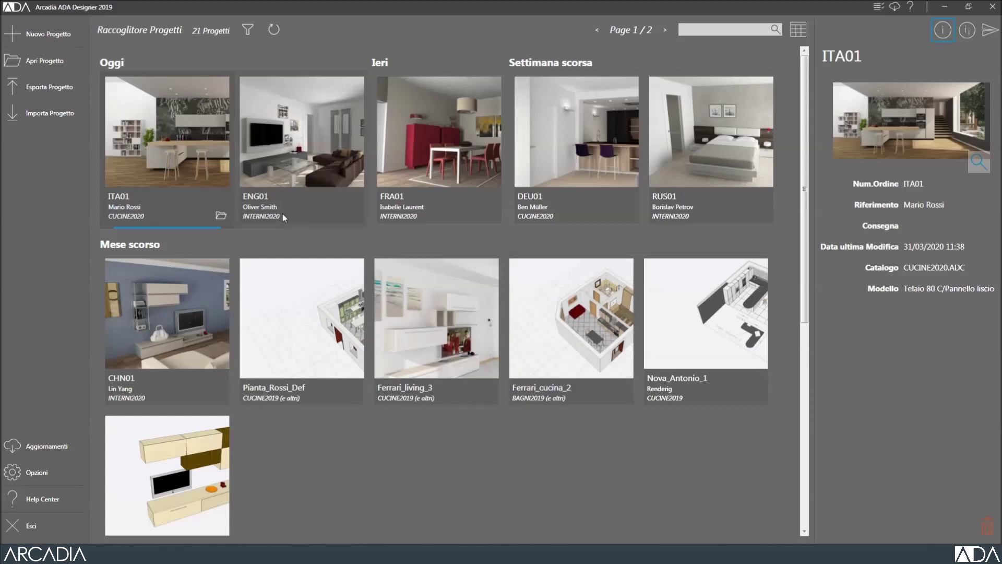
Import the projects GRC01.apz and Pro_200319_0928.apz from the Progetti folder into the collection, without opening either of them.
left_click(48, 113)
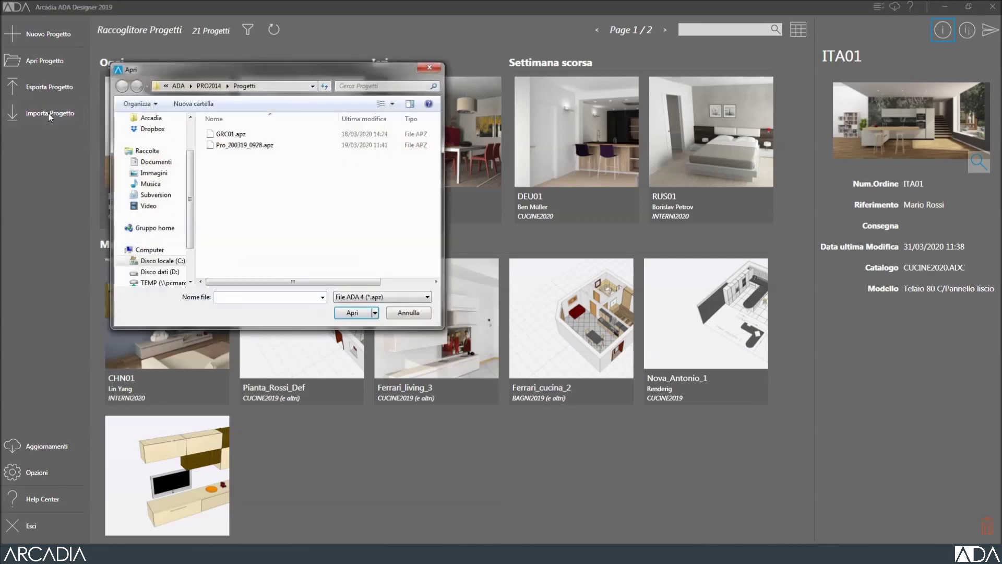
left_click(223, 137)
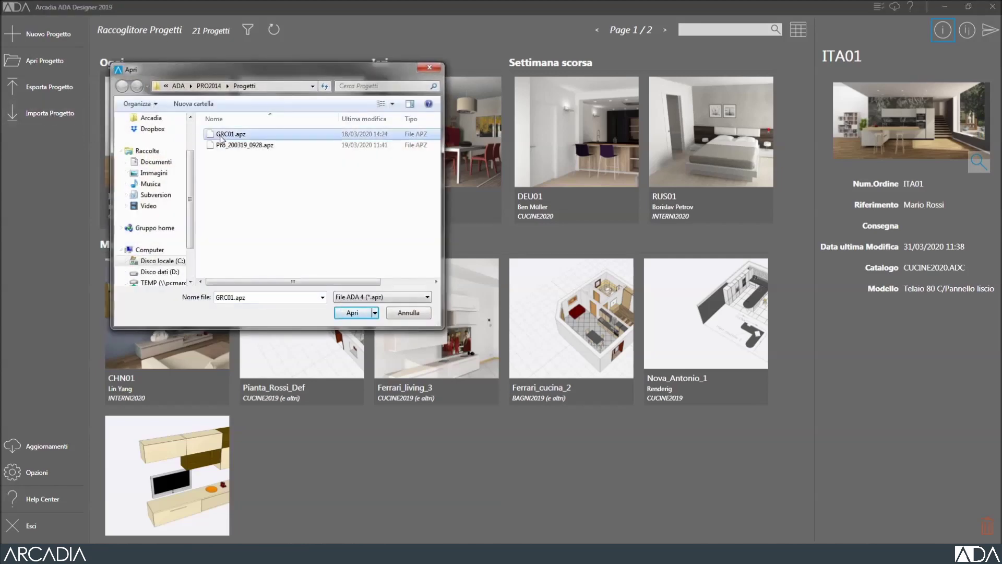
left_click(347, 312)
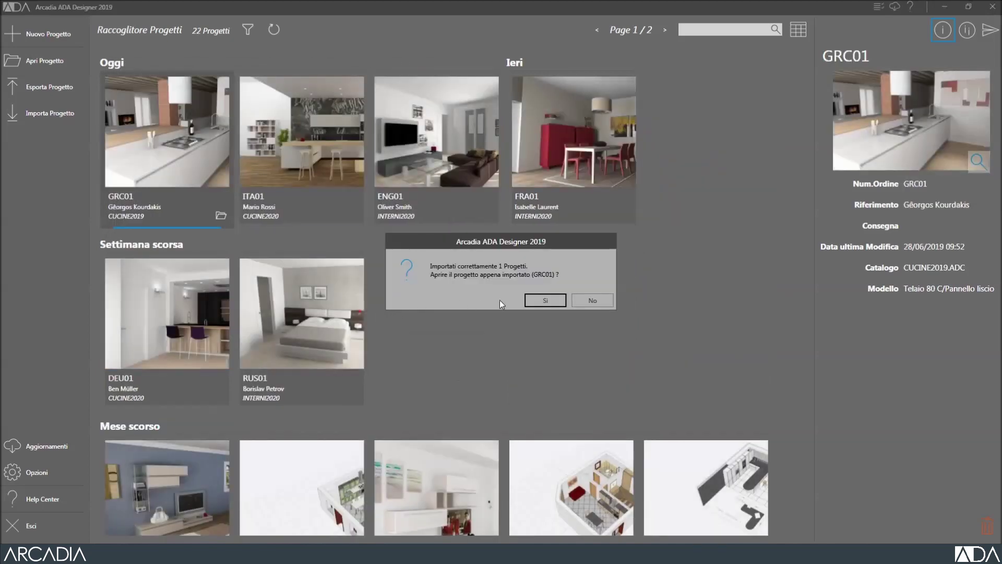
left_click(587, 302)
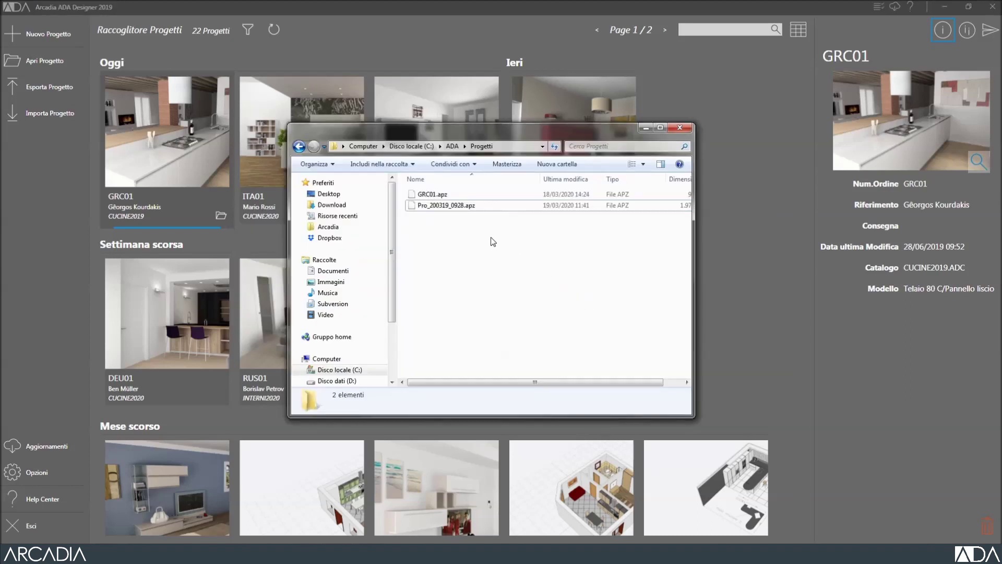
left_click_drag(447, 207, 723, 312)
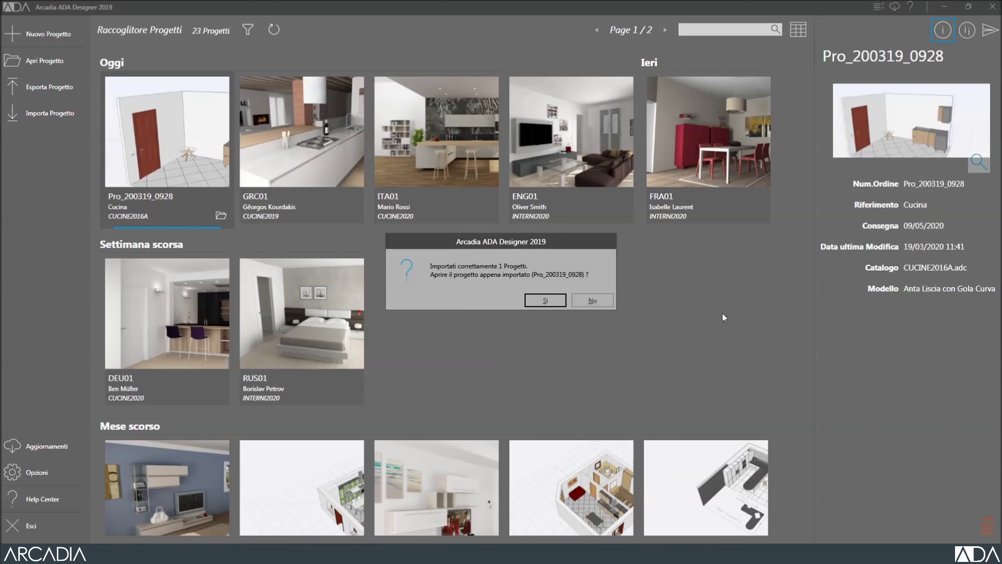
left_click(602, 300)
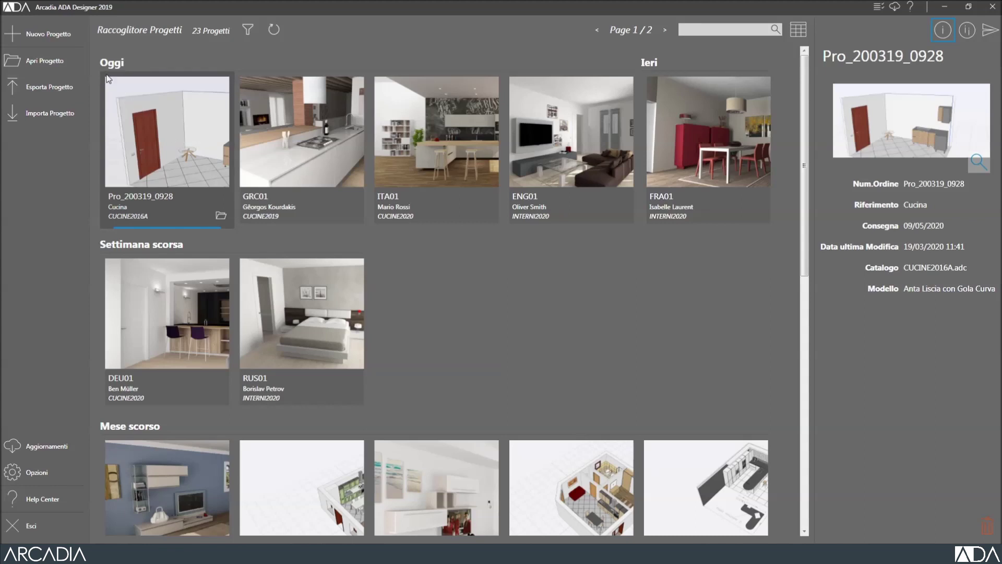
Start a new project and fill in its order number.
left_click(36, 32)
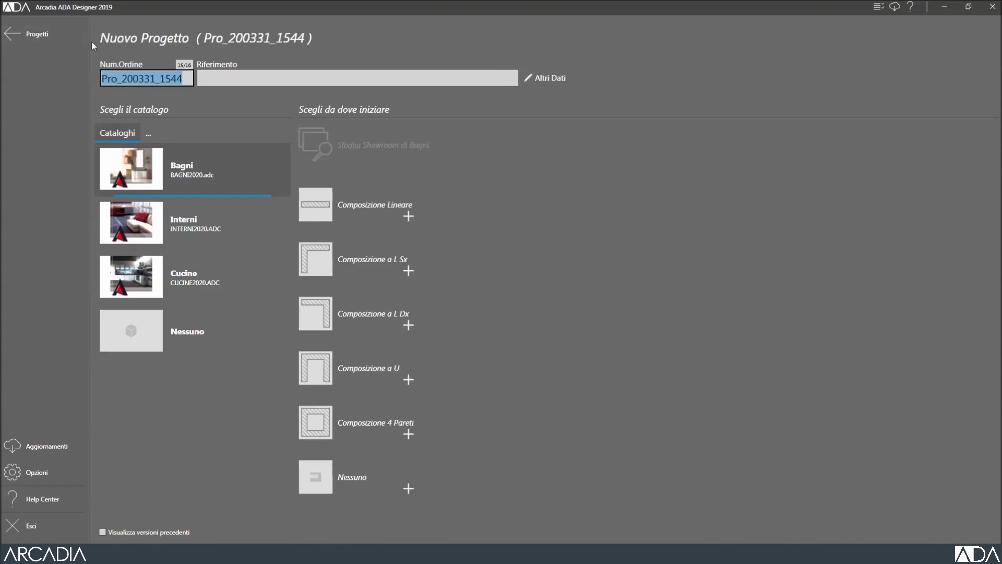
type("Rossi")
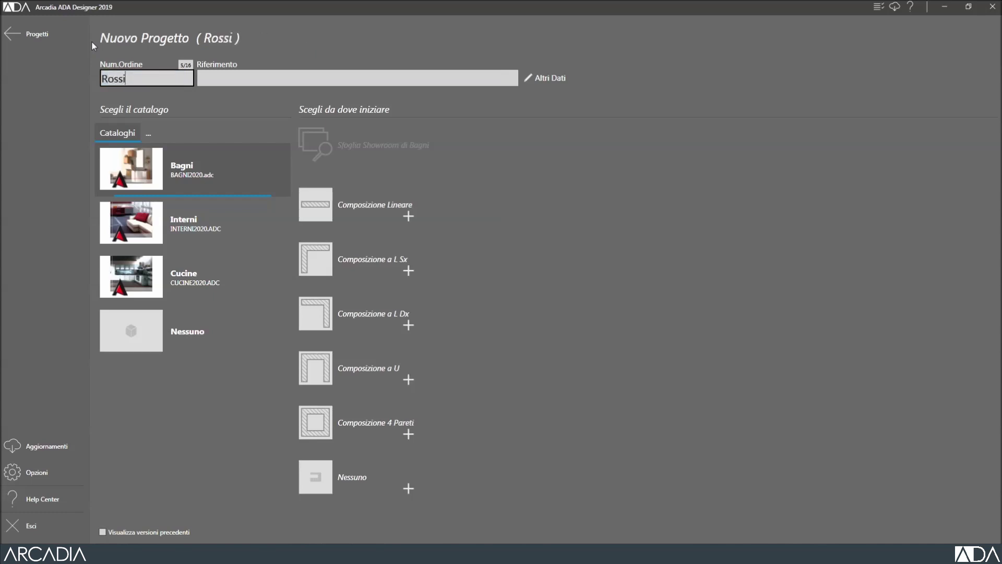
type("1")
Expand the new project's additional data and review the Cliente, Condizioni di Vendita and Dettagli sections.
left_click(535, 82)
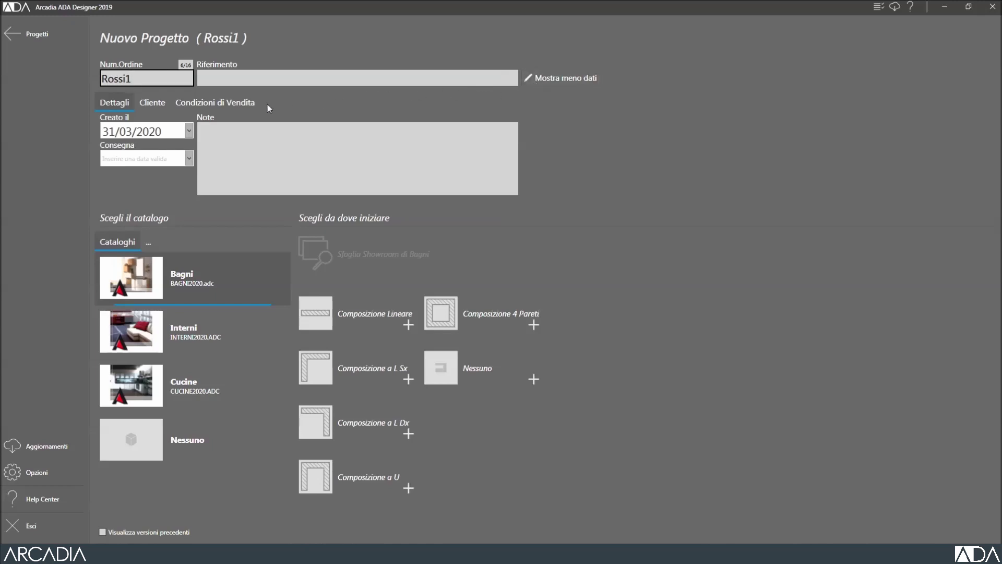
left_click(153, 104)
left_click(218, 104)
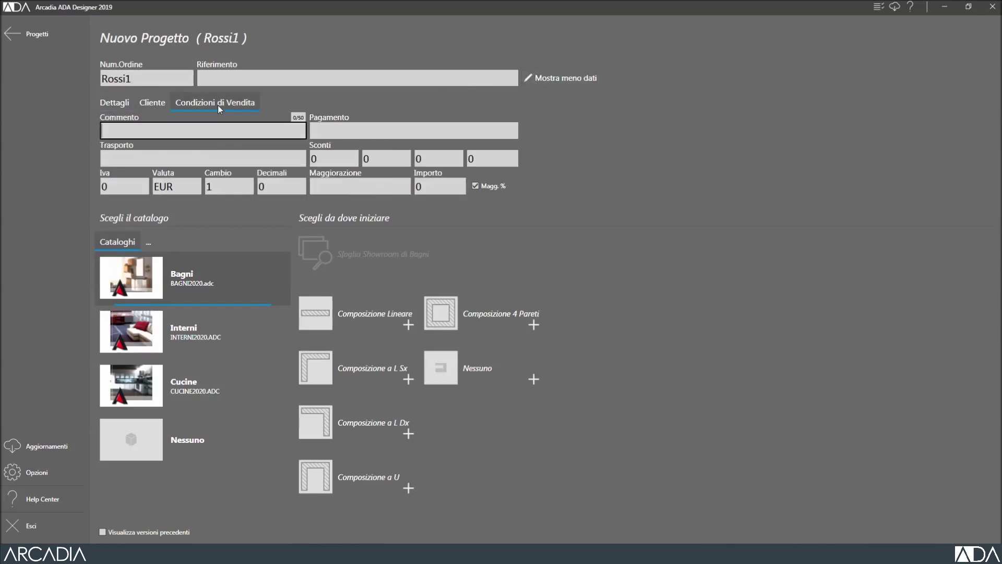
left_click(121, 104)
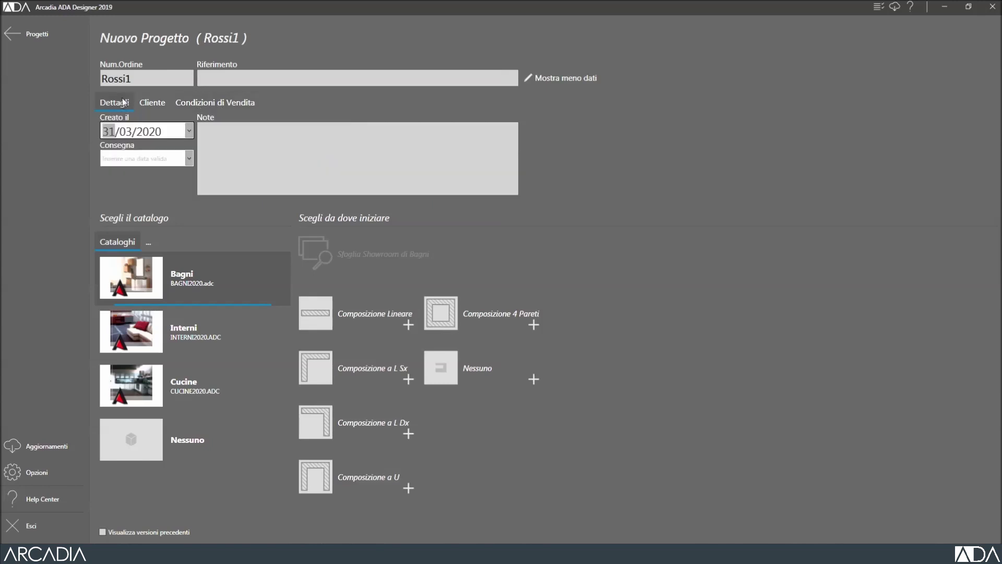
Choose the Cucine catalogue for the new project, and return to the project collection without creating it.
left_click(190, 381)
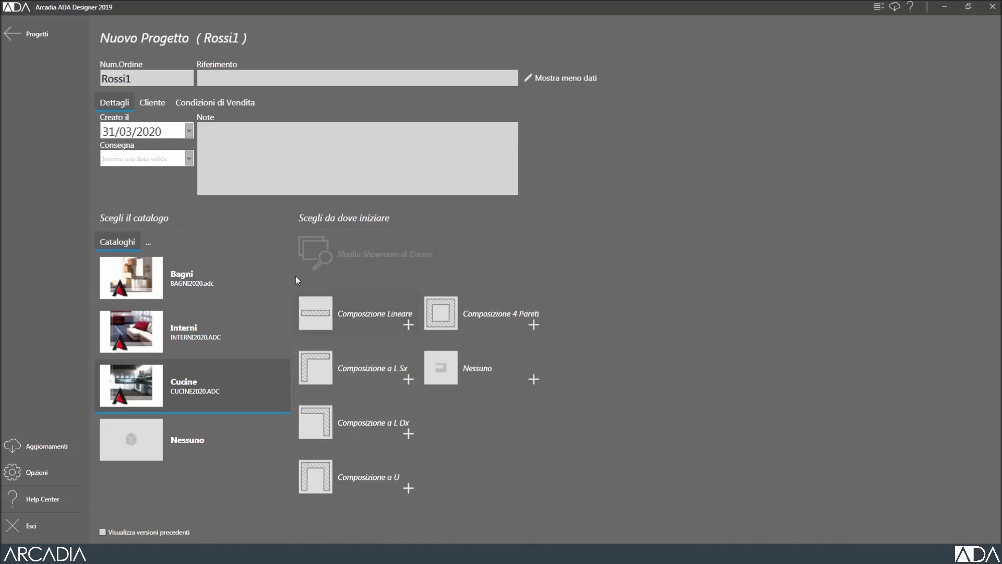
left_click(30, 39)
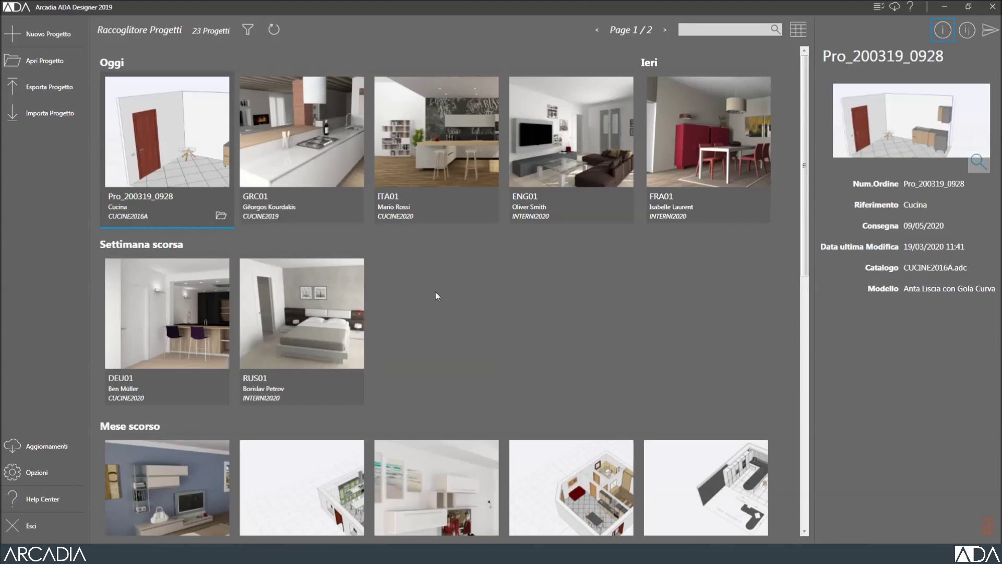
Open the Help Center, view the "Federmobili e Arcadia" news post in the browser, and switch back to ADA Designer.
left_click(43, 499)
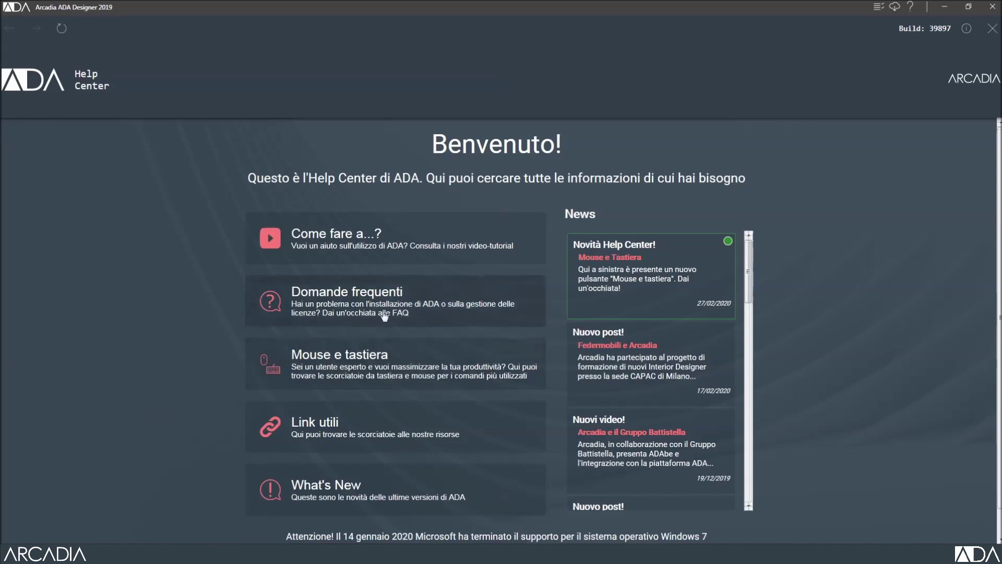
left_click(642, 367)
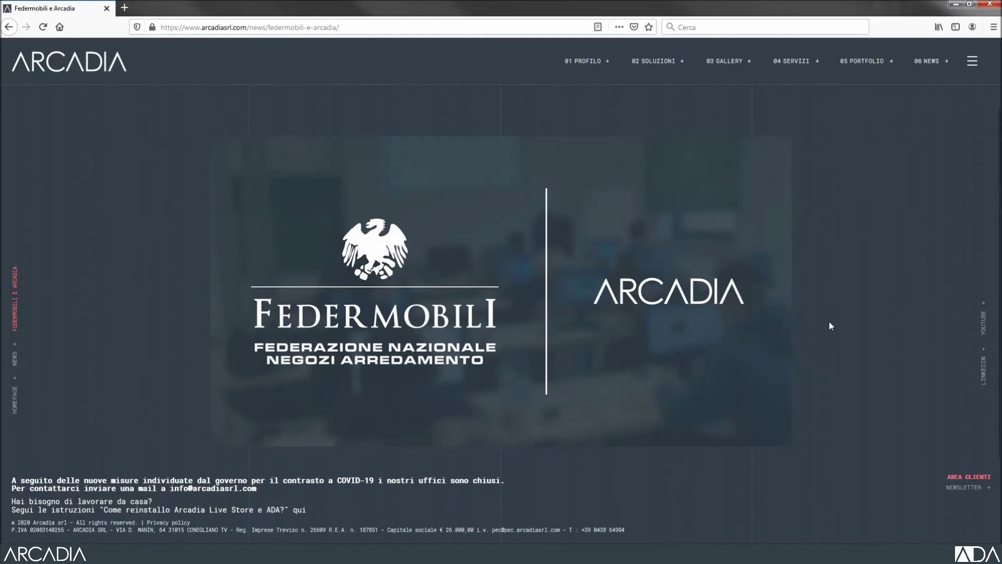
key("alt+Tab")
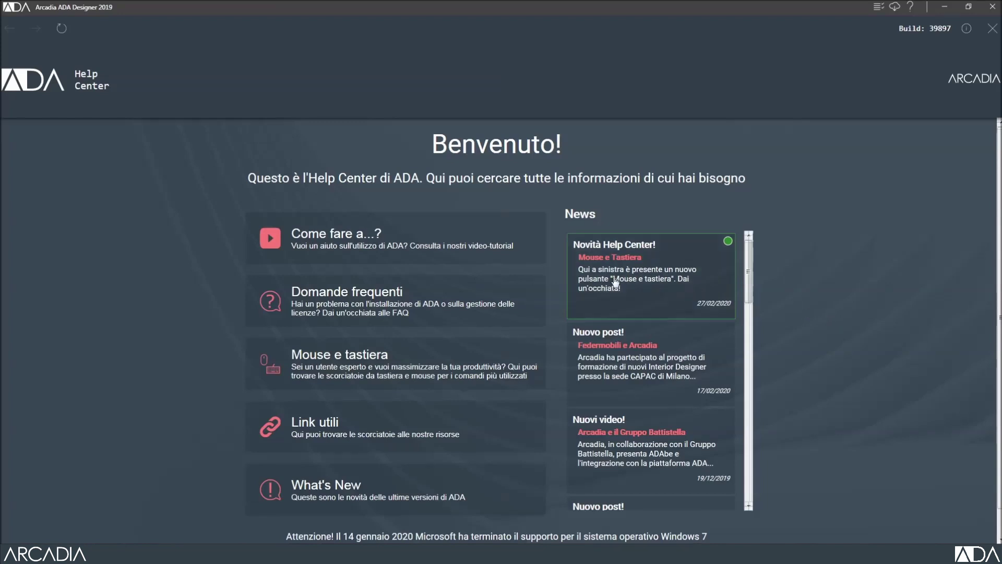
View the Help Center's video tutorials and their complete YouTube playlist in the browser, and return to the Help Center welcome page.
left_click(413, 233)
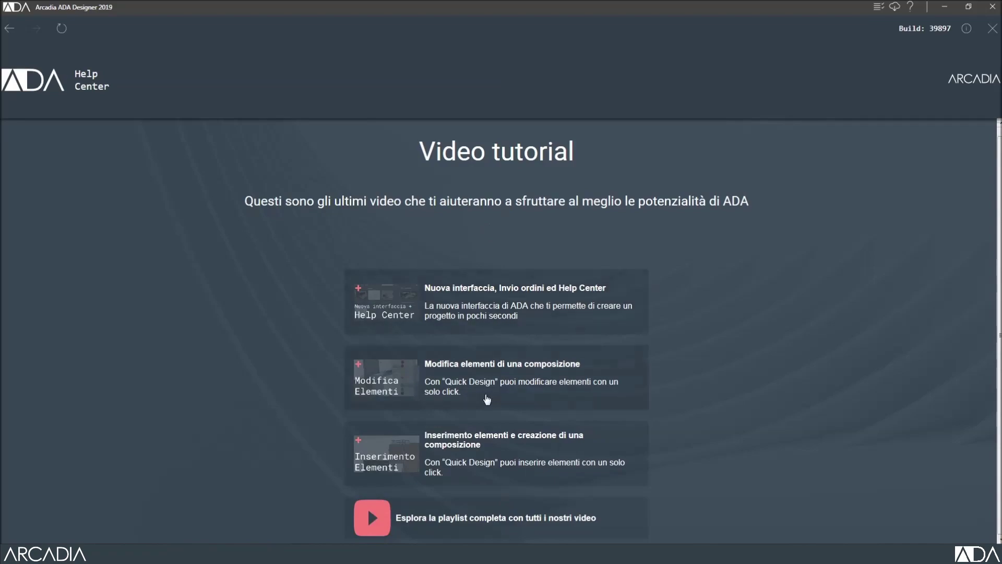
left_click(507, 522)
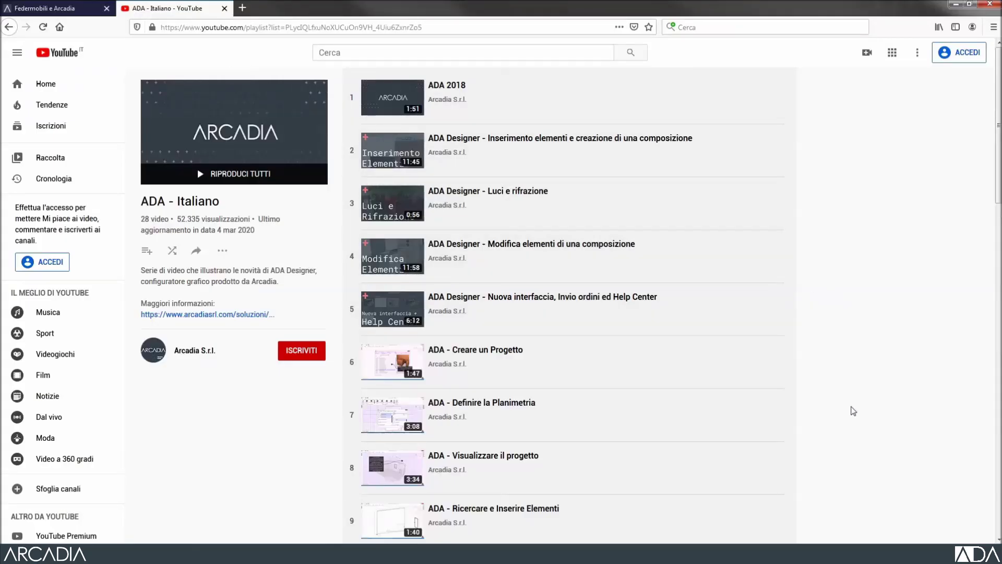
mouse_move(999, 158)
left_mouse_down()
mouse_move(998, 318)
mouse_move(998, 156)
left_mouse_up()
left_click(957, 5)
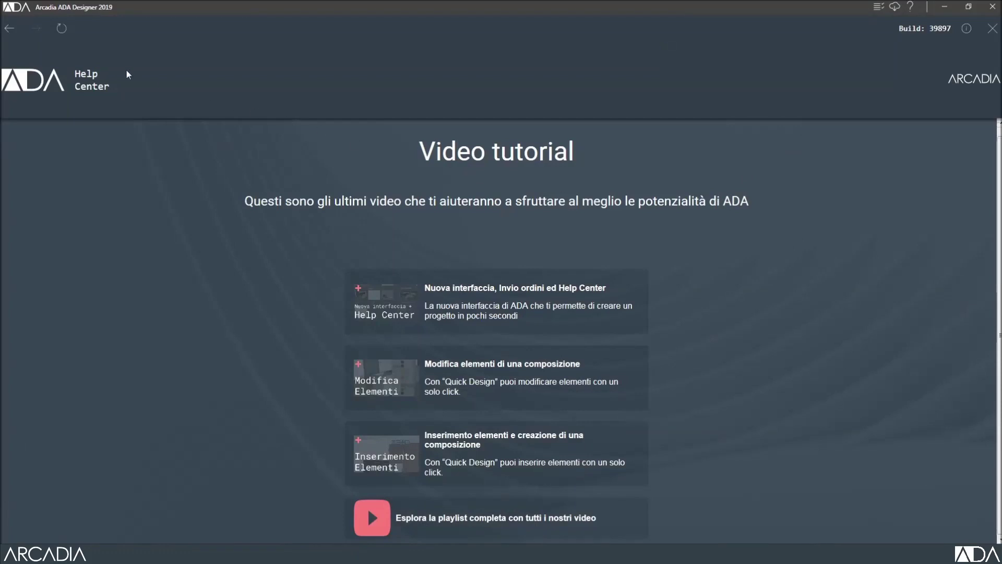
left_click(12, 29)
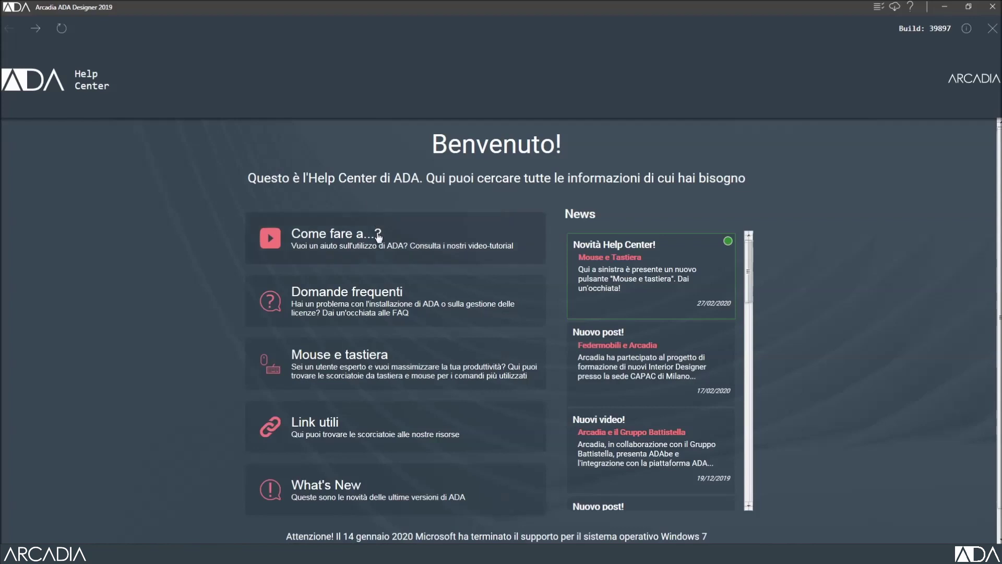
Open the frequently asked questions and show the answer to "Come reinstallo Arcadia Live Store e ADA?".
left_click(384, 307)
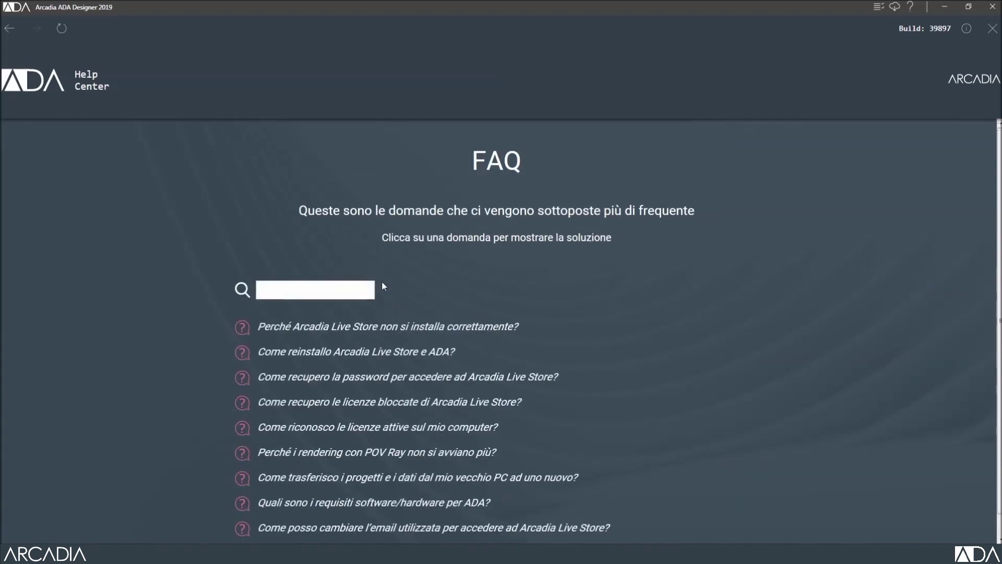
left_click(382, 352)
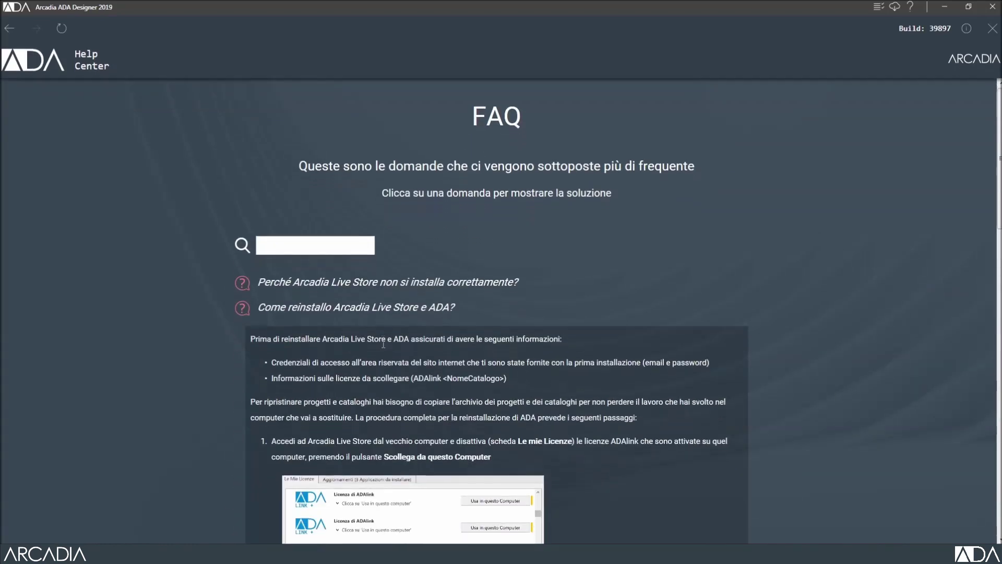